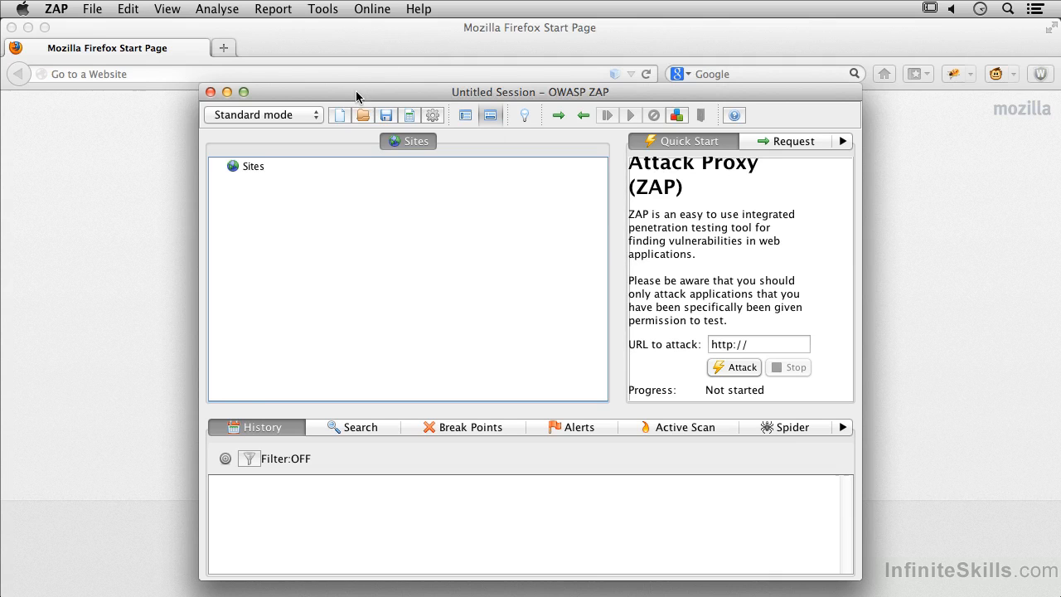
drag(356, 92, 262, 28)
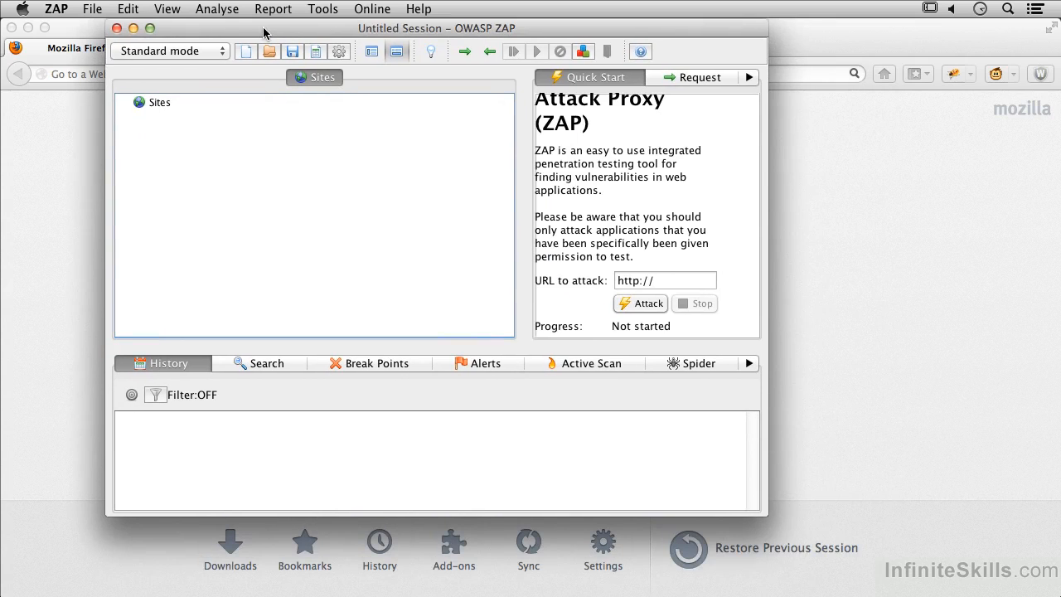
drag(766, 514, 895, 541)
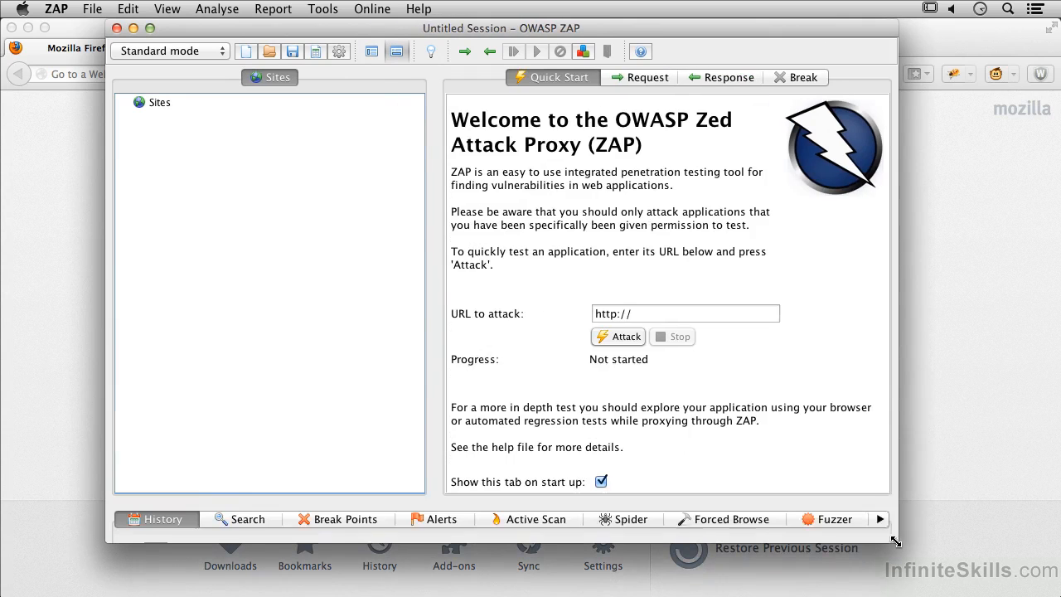
click(654, 296)
text(172)
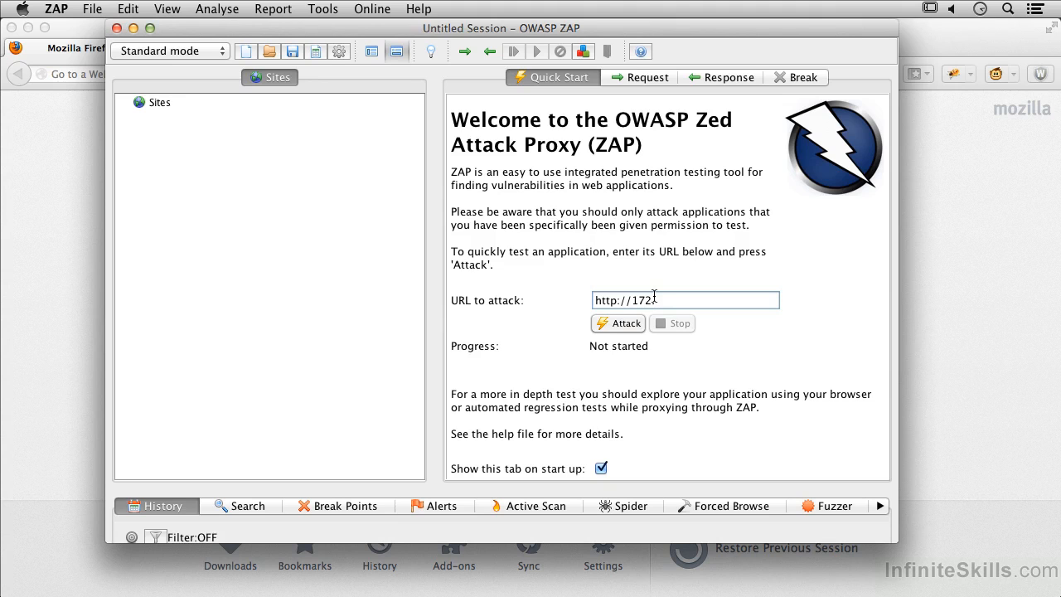
text(.30.42.55)
click(623, 323)
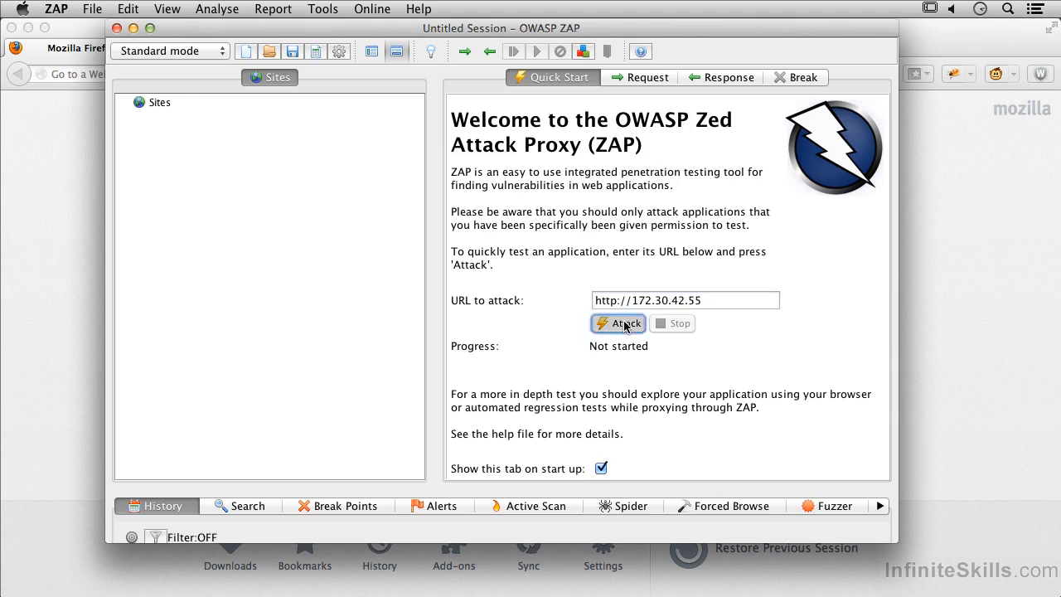
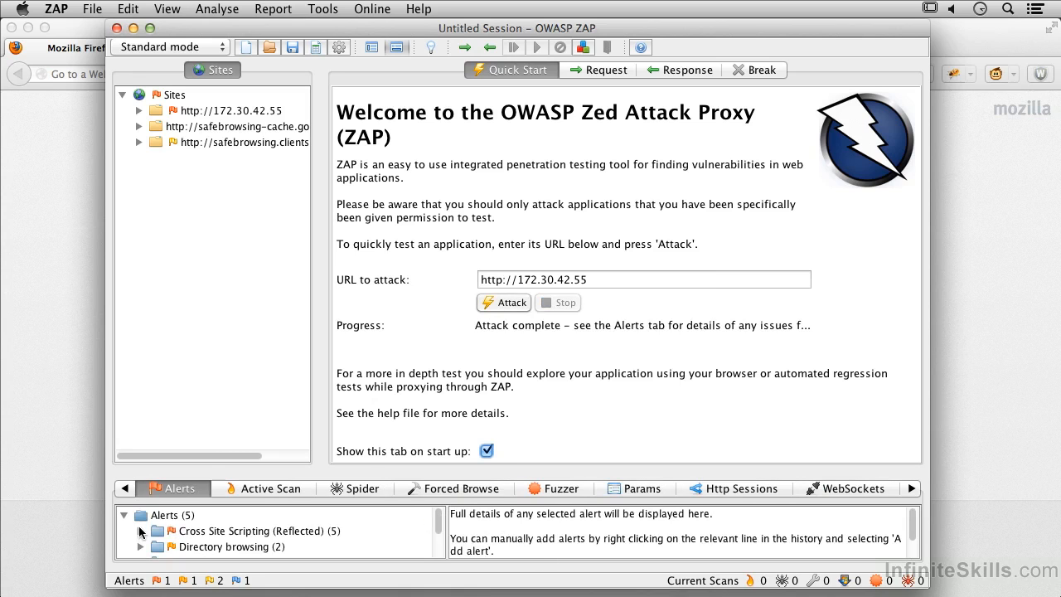
Expand the reflected Cross Site Scripting alerts and examine the one for cgi-bin/jotto1.pl.
click(141, 531)
scroll(219, 535, down, 2)
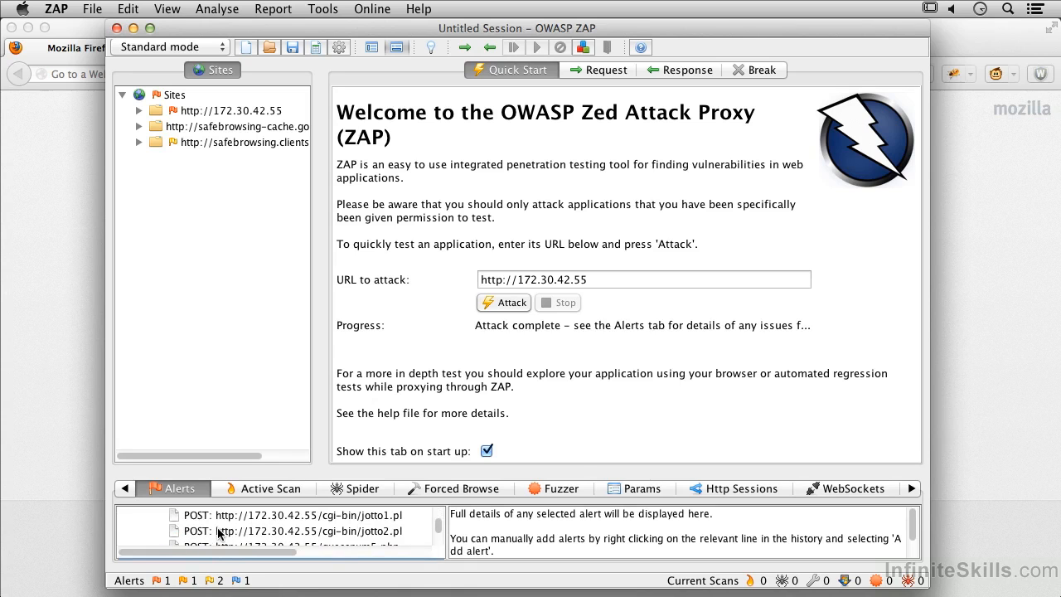
click(236, 517)
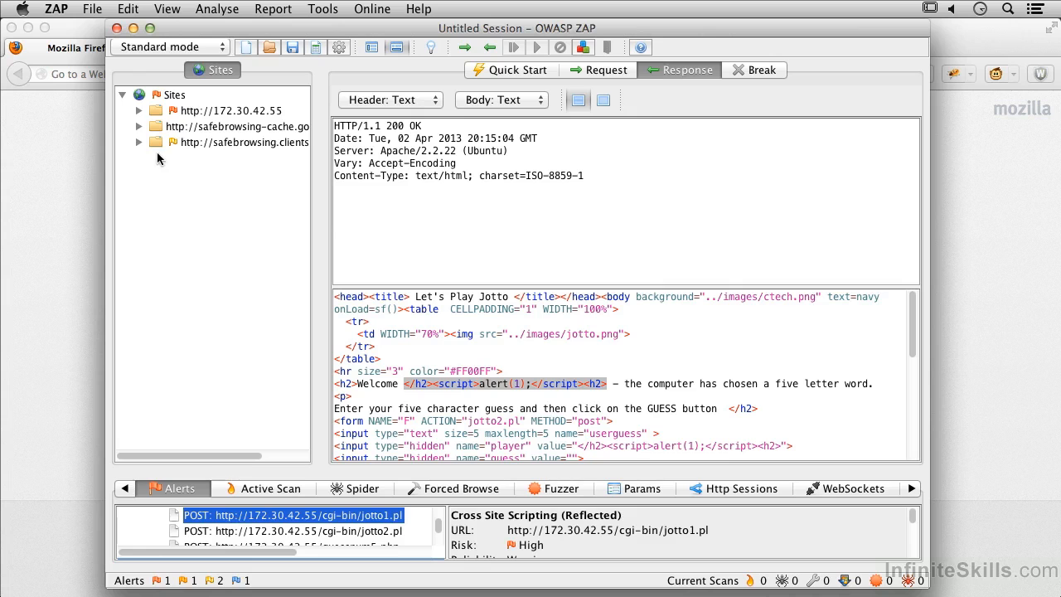
Expand the 172.30.42.55 site and its cgi-bin folder, and inspect the jotto1.pl alert's request and the guessnum1 POST's response.
click(139, 111)
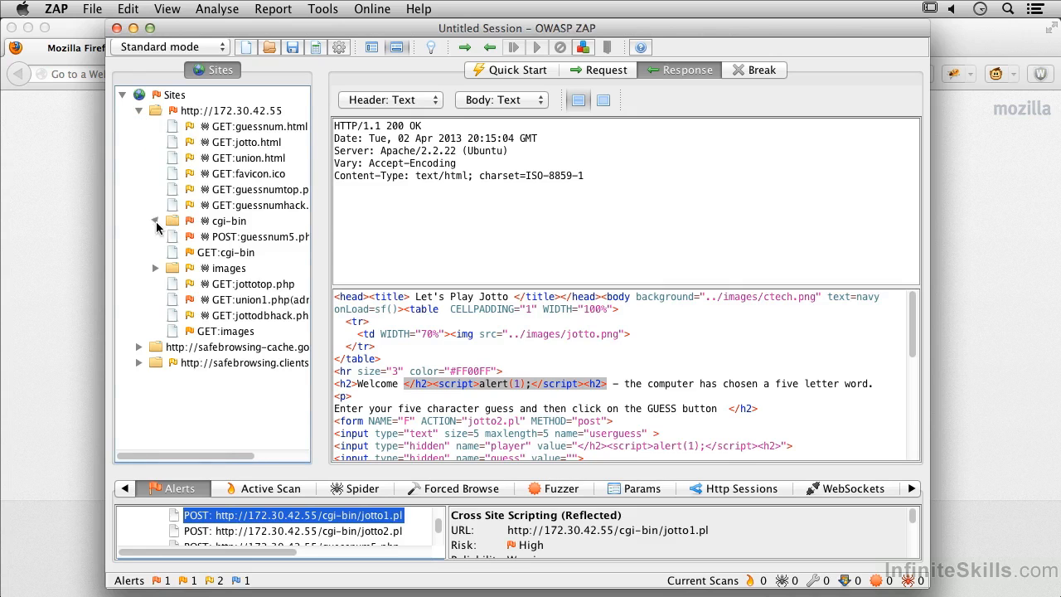
click(155, 220)
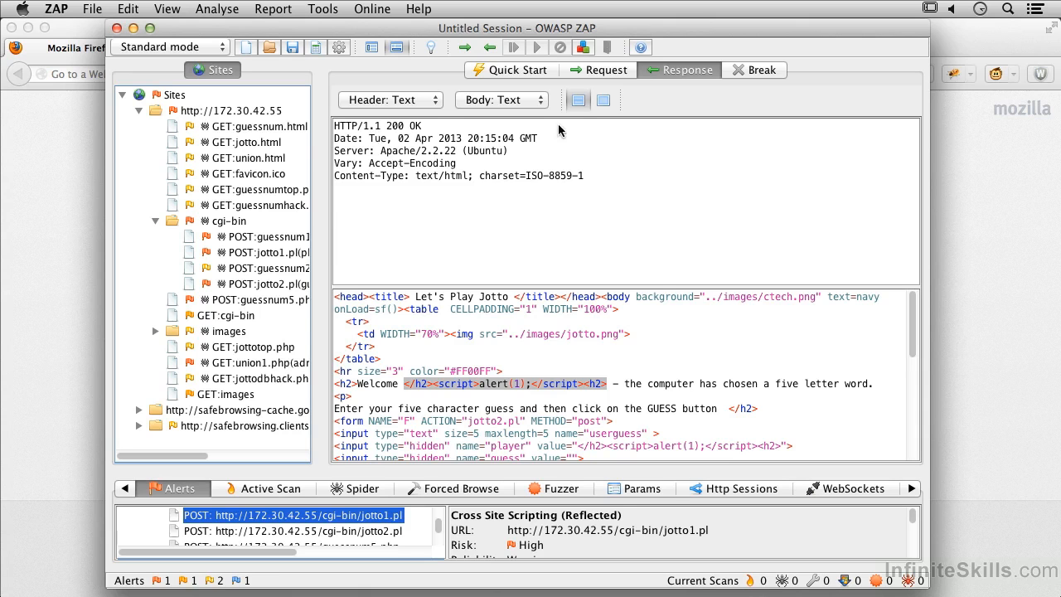
click(604, 71)
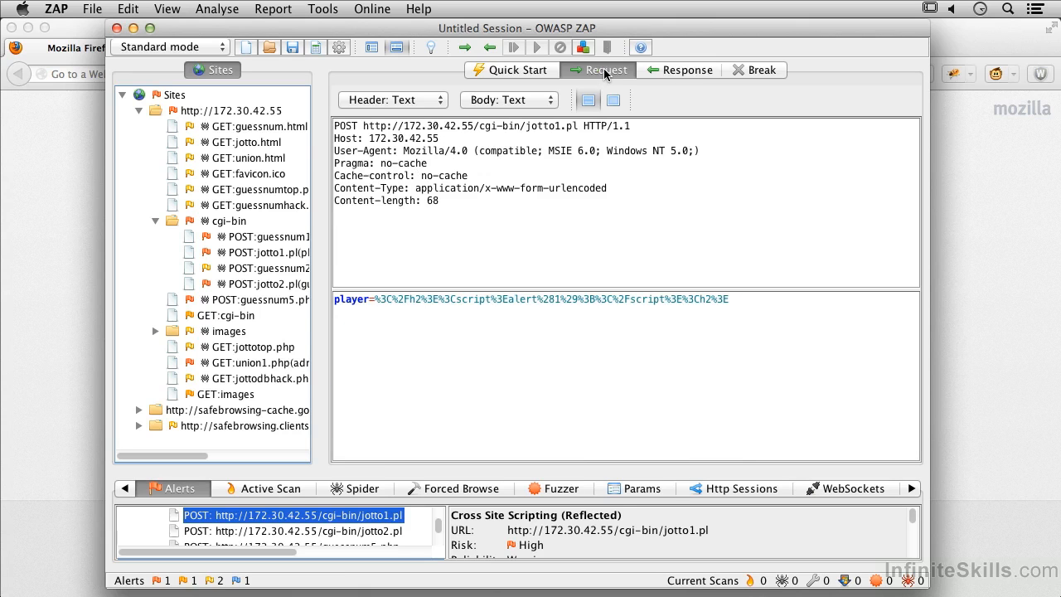
click(265, 239)
click(687, 72)
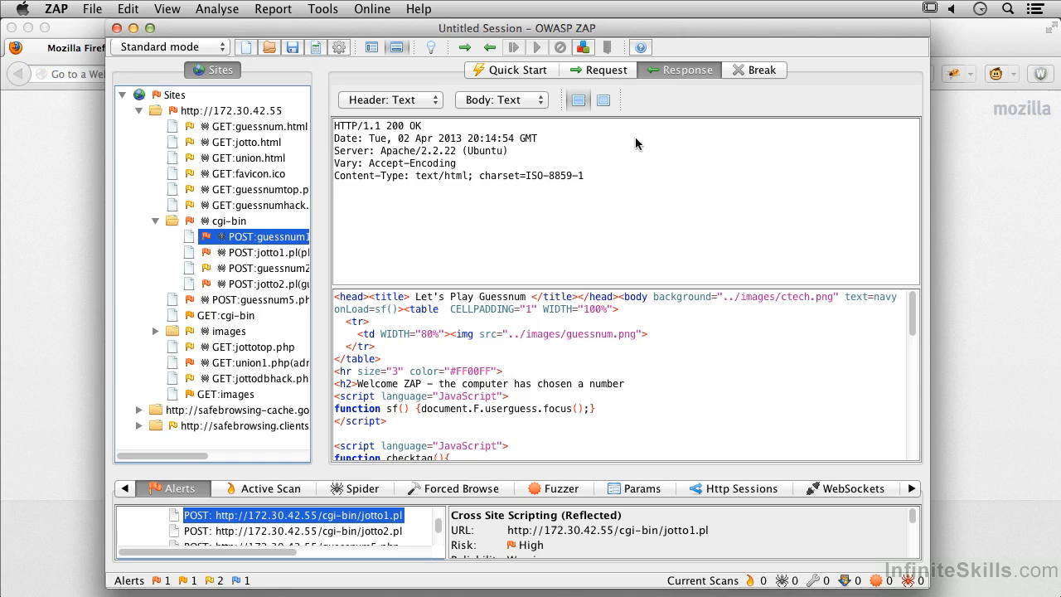
click(74, 135)
click(147, 73)
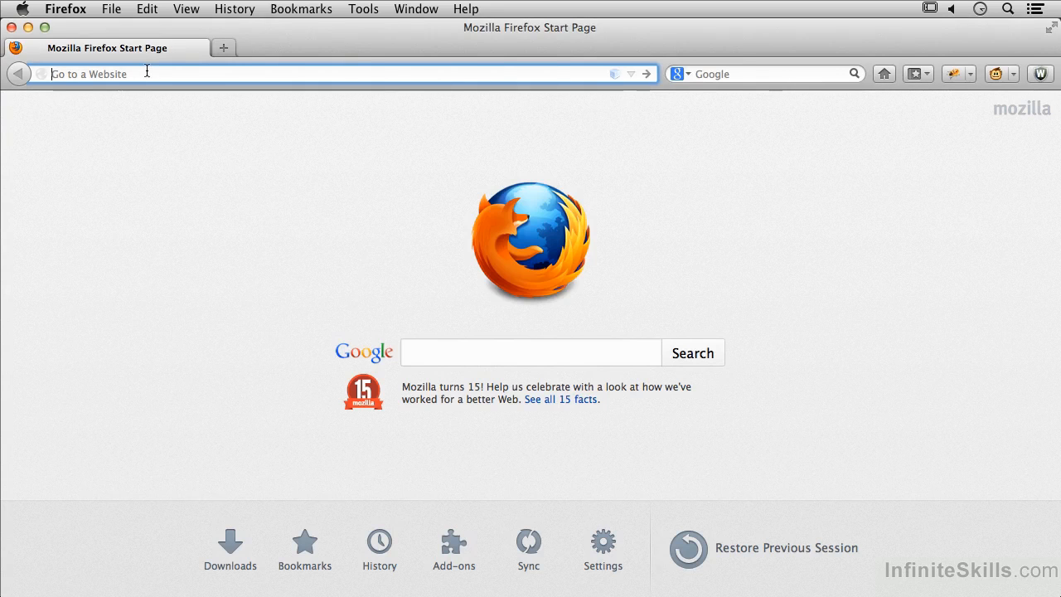
text(http)
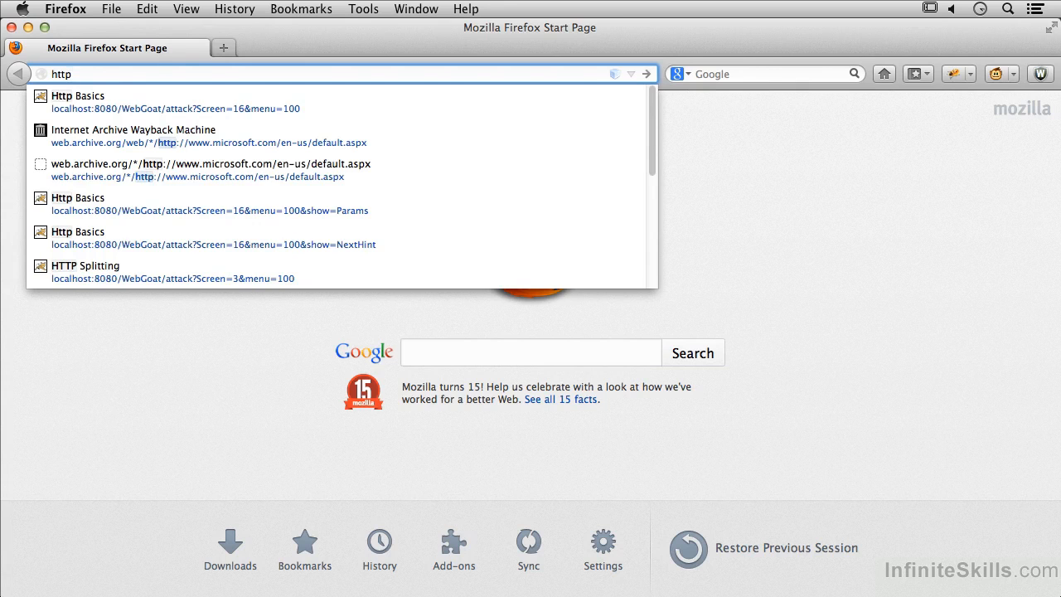
text(:)
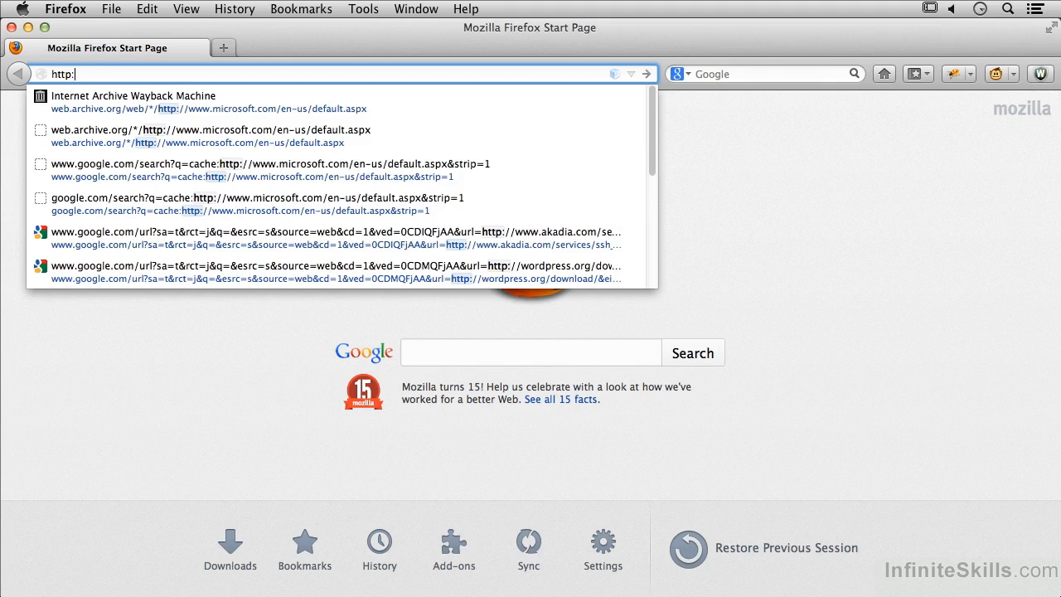
text(//172.30.42.55/)
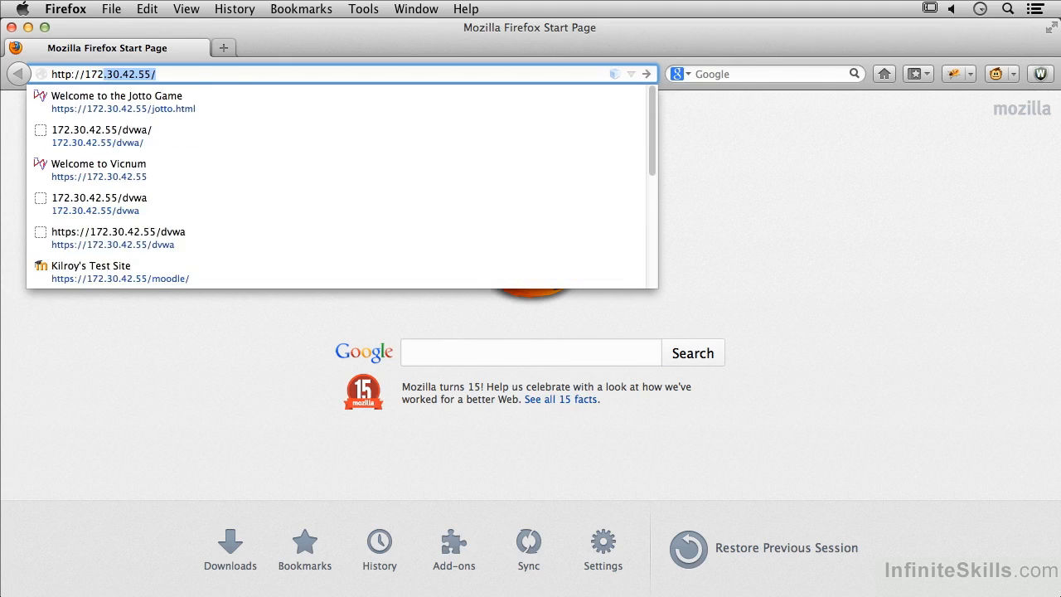
key(Right)
text(dvwa)
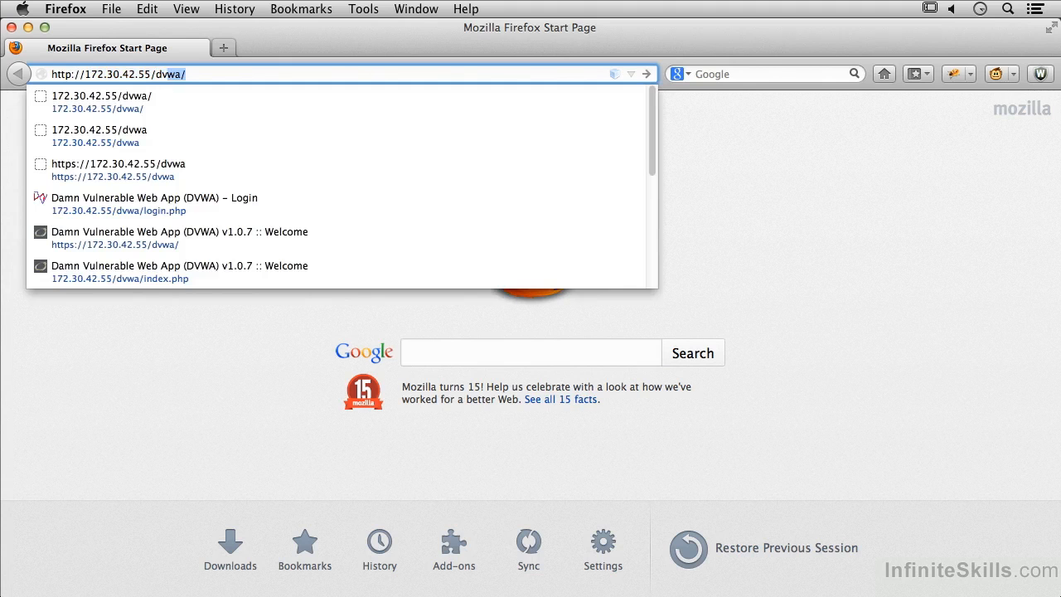
key(Return)
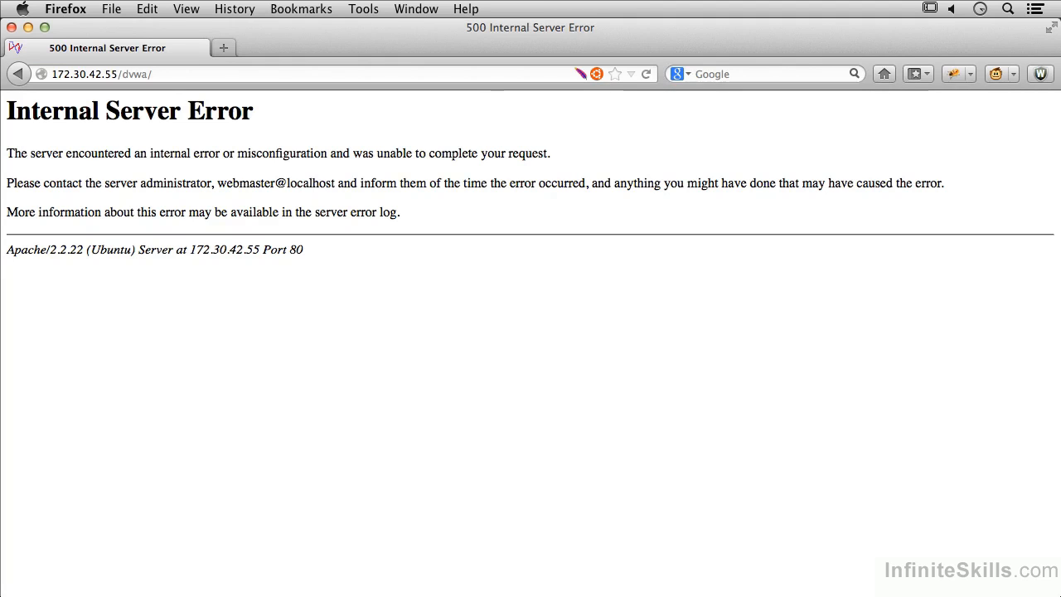
Switch back to ZAP and examine the request and response captured for GET:dvwa, ending on the quick attack page.
key(super+Tab)
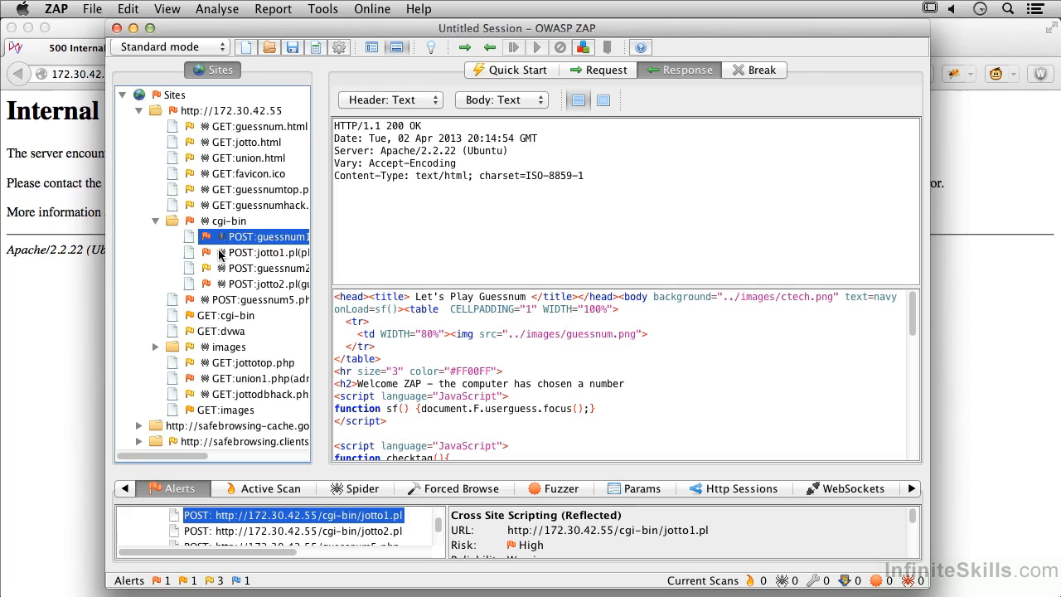
click(228, 331)
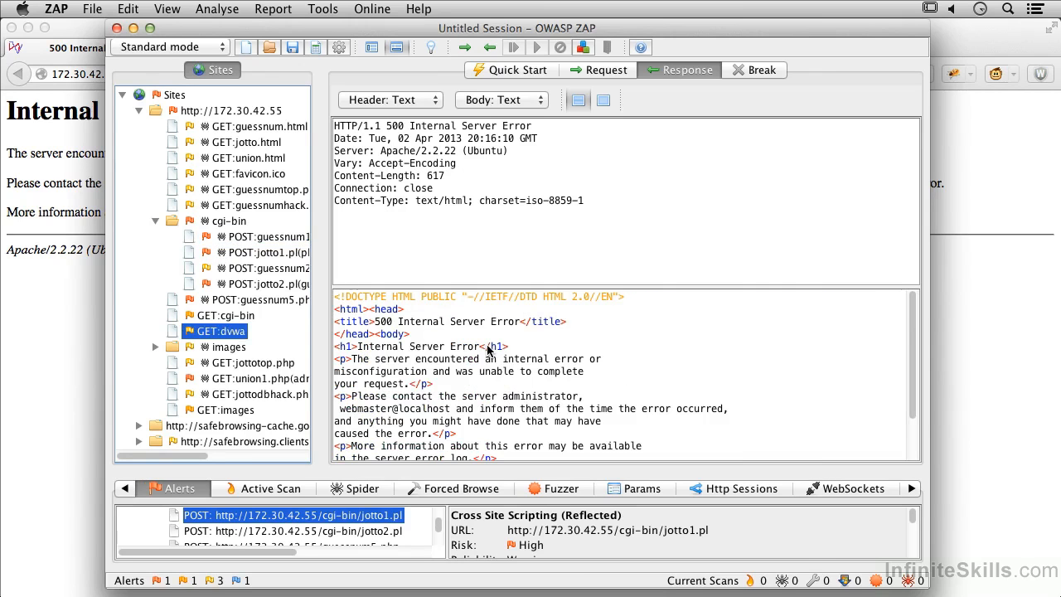
click(604, 71)
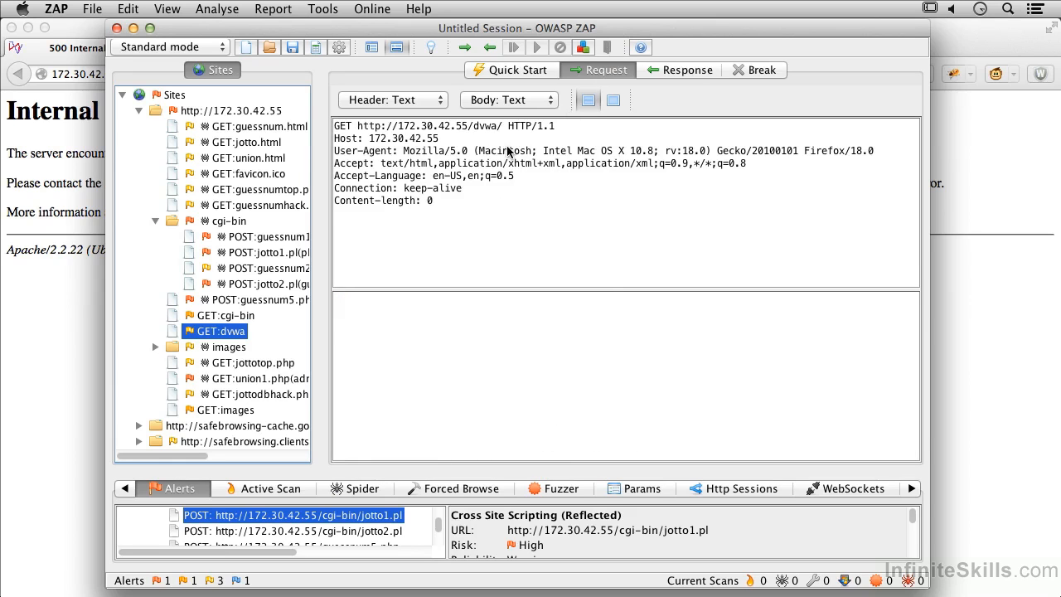
click(687, 70)
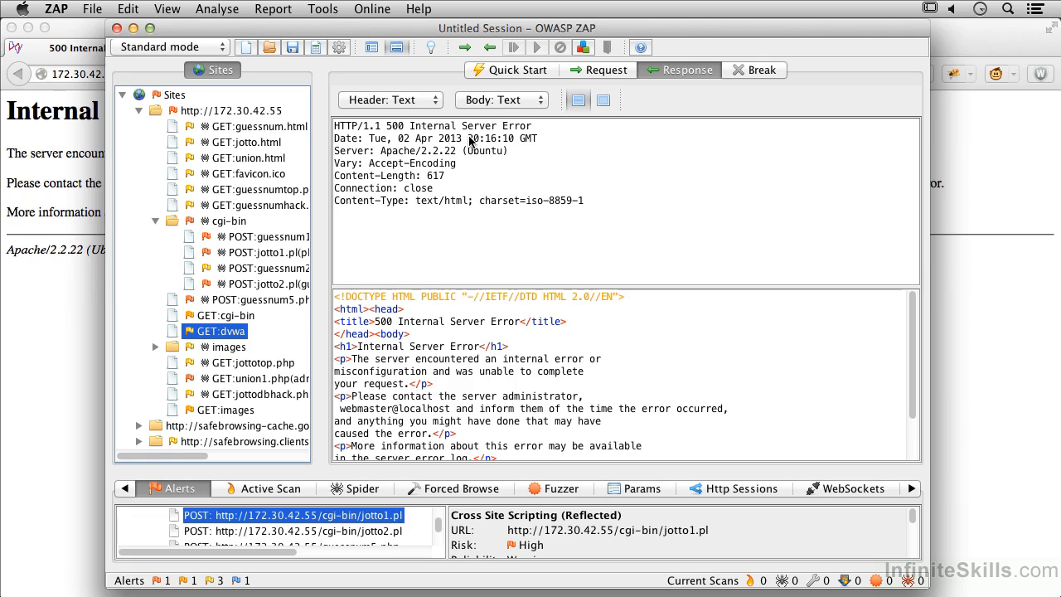
scroll(578, 354, down, 2)
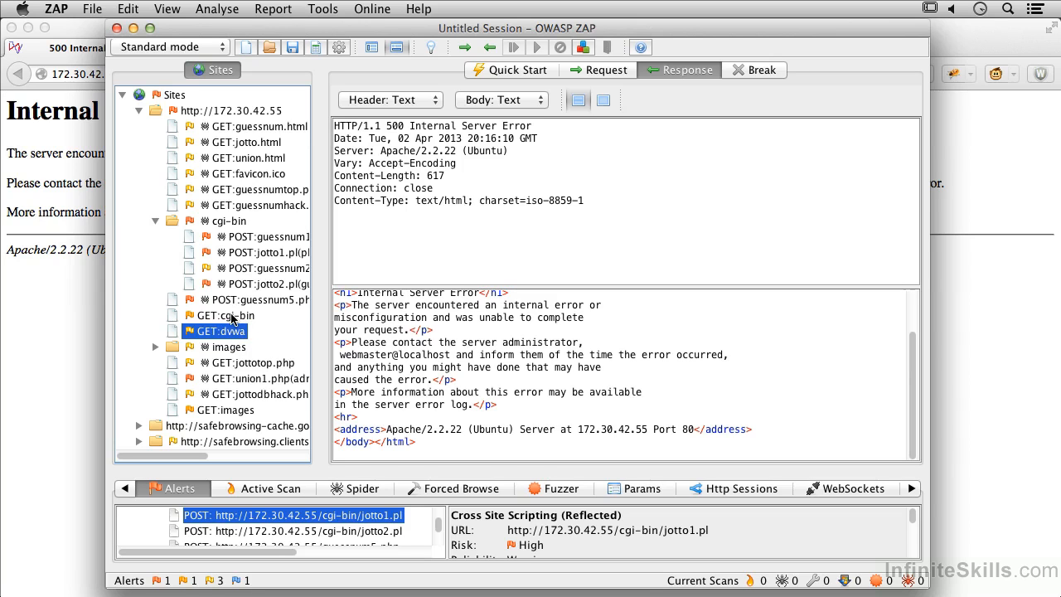
click(527, 73)
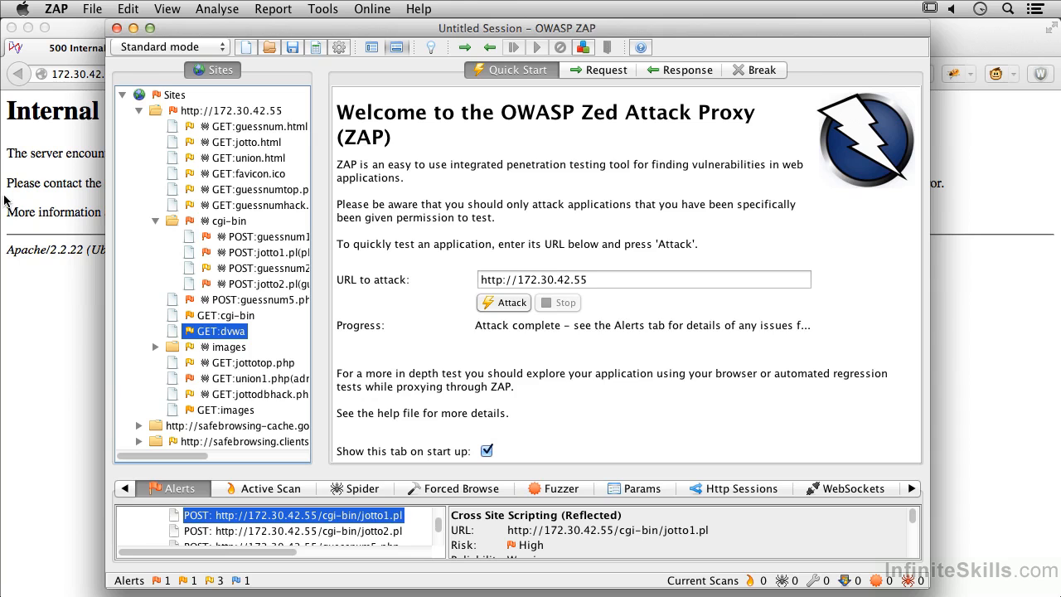
click(52, 184)
click(122, 74)
drag(122, 74, 152, 73)
key(BackSpace)
click(71, 235)
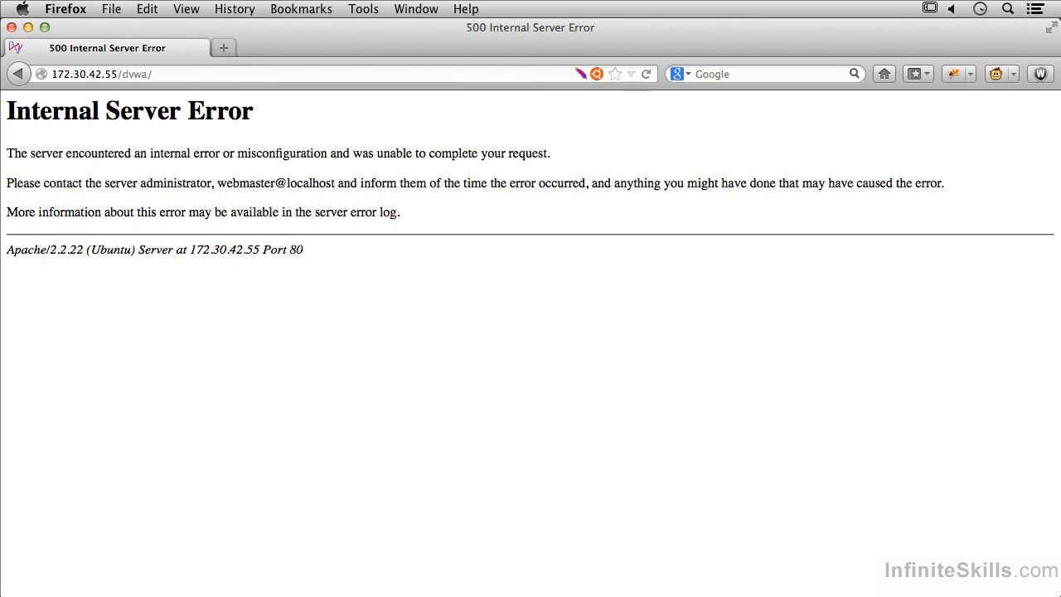
key(super+Tab)
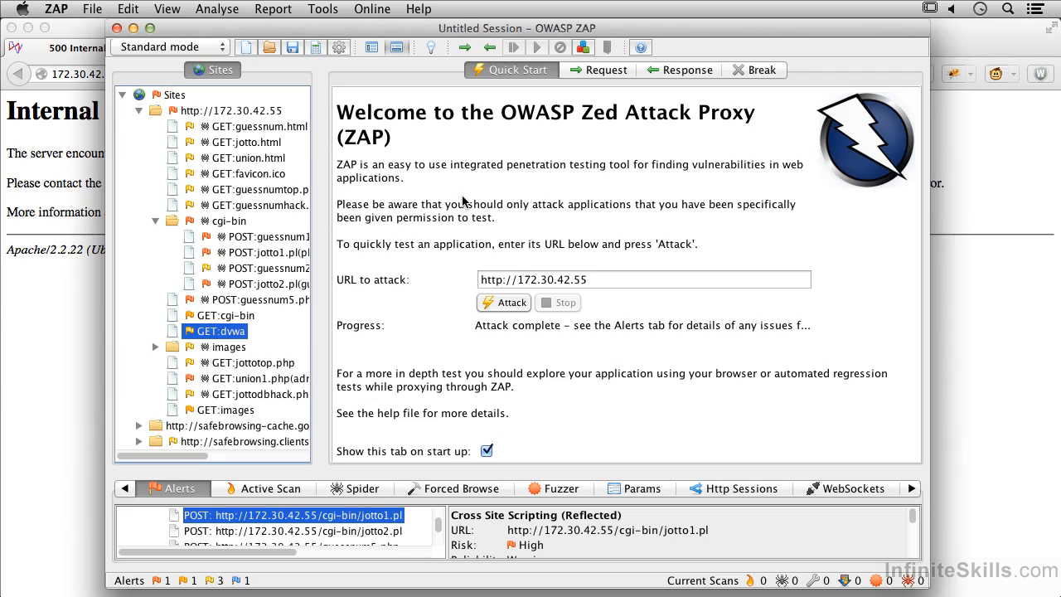
Set up a Forced Browse of the site from its guessnumtop entry using the directory-list-1.0.txt list, and open the site choices.
click(255, 191)
right_click(255, 190)
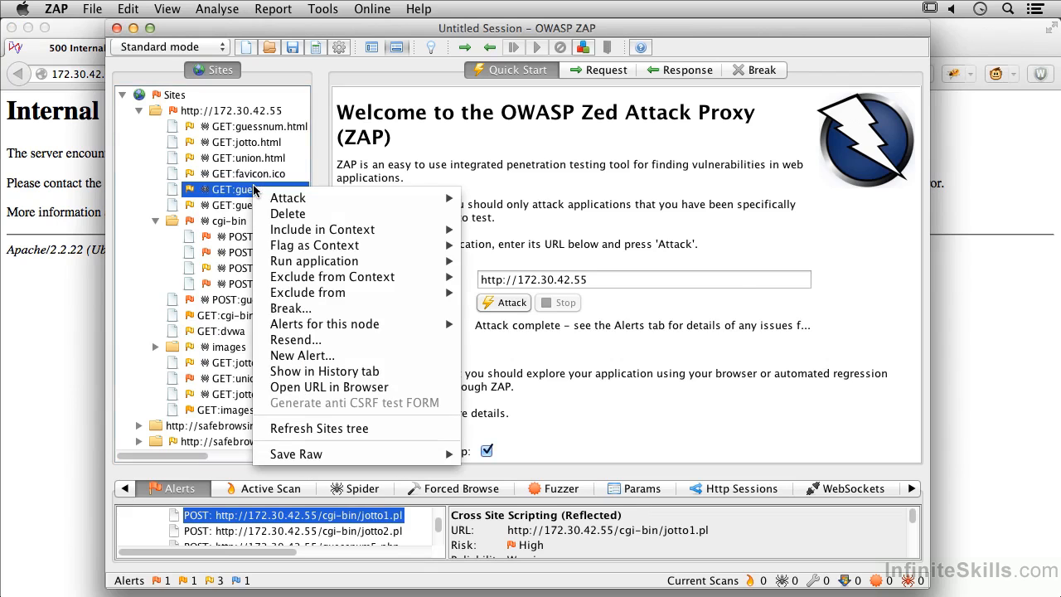
mouse_move(435, 202)
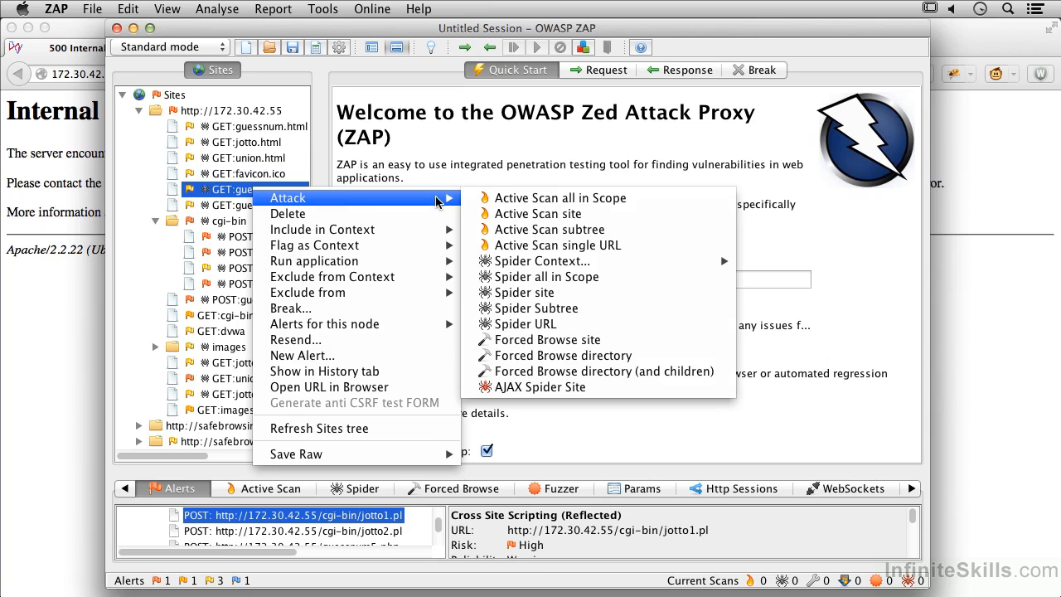
click(585, 344)
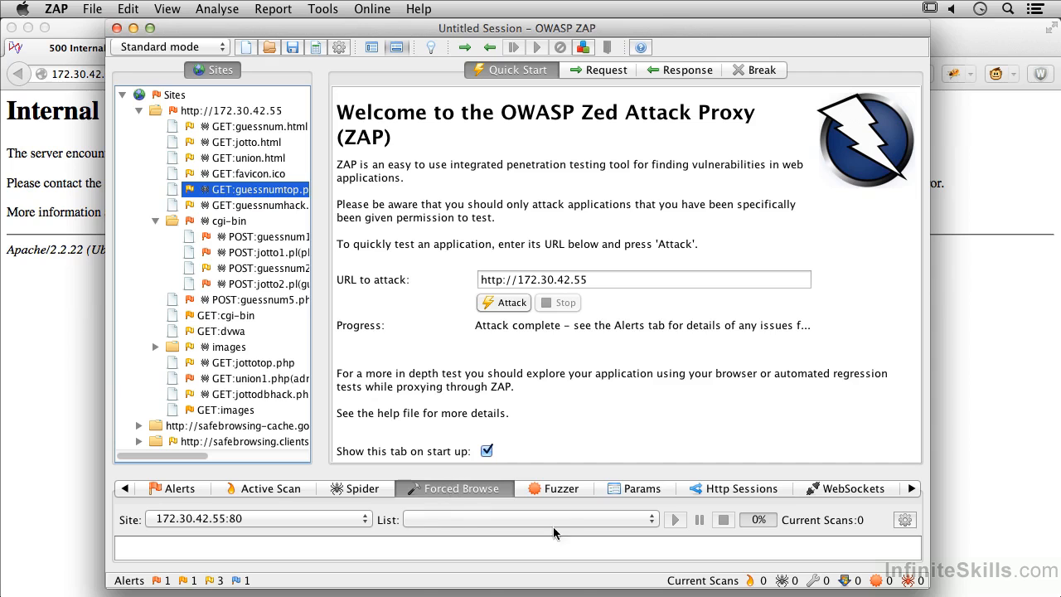
click(581, 522)
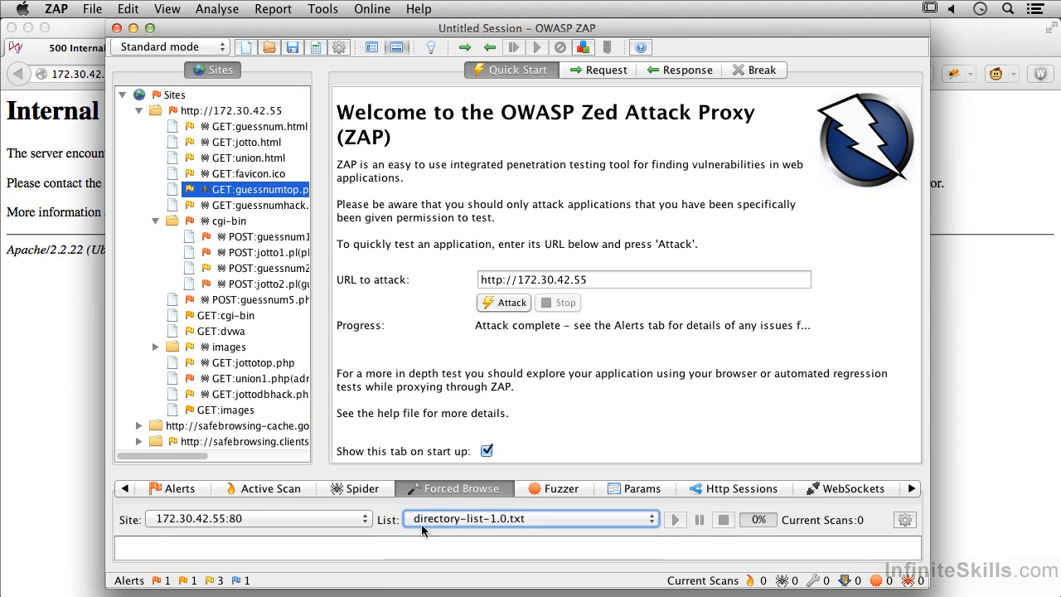
click(368, 521)
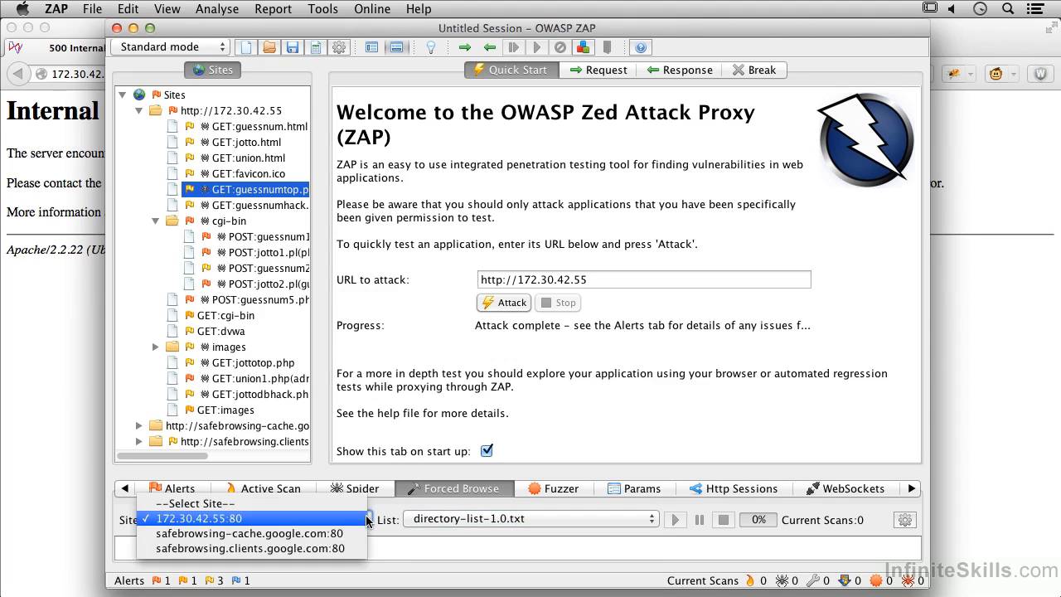